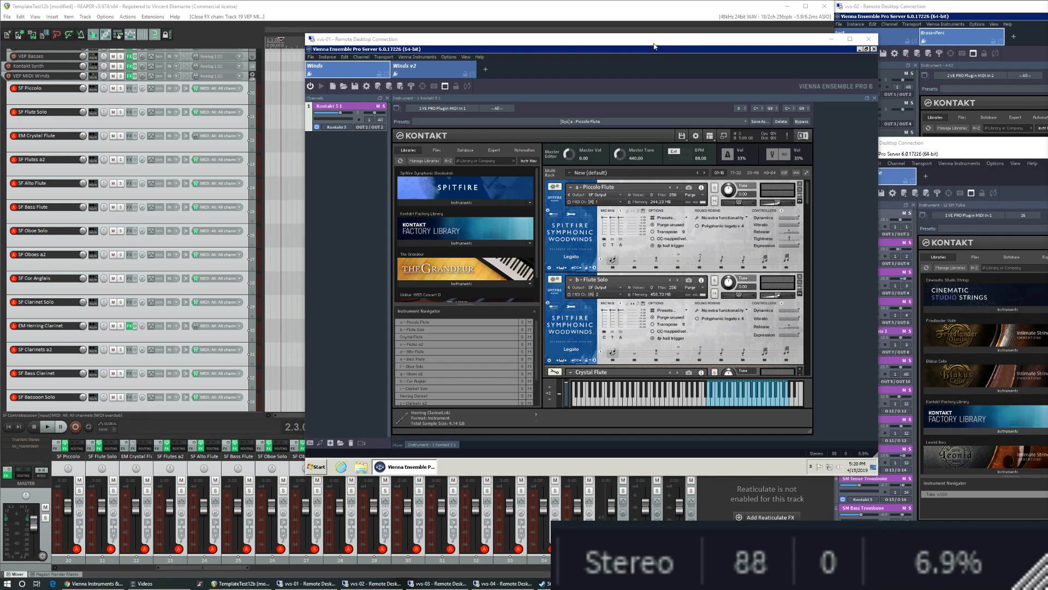
Reposition the remote Vienna Ensemble Pro server window on screen.
mouse_move(650, 42)
mouse_down()
mouse_move(600, 70)
mouse_move(635, 49)
mouse_up()
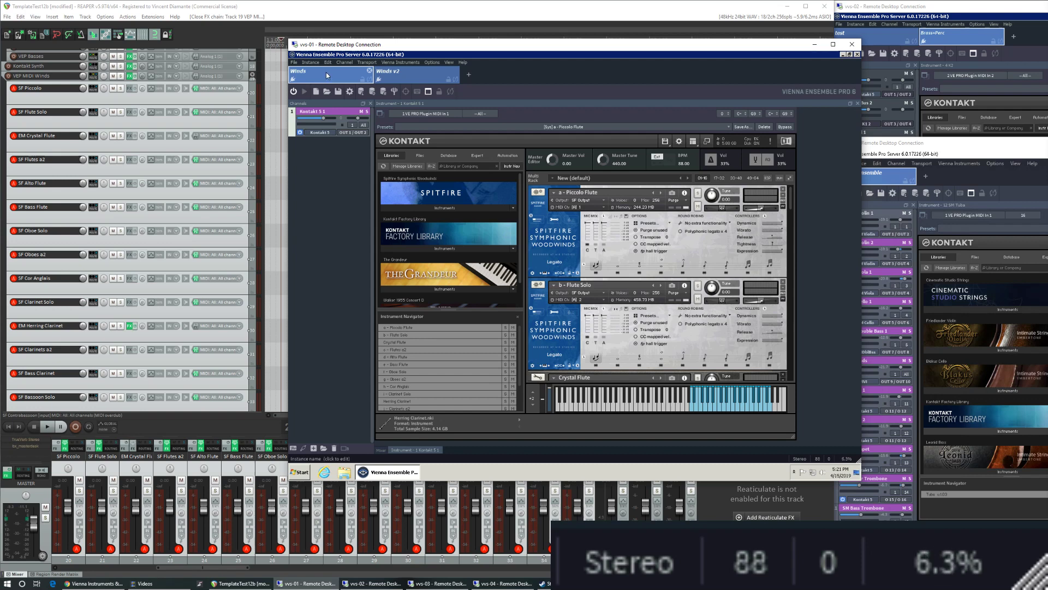
click(410, 72)
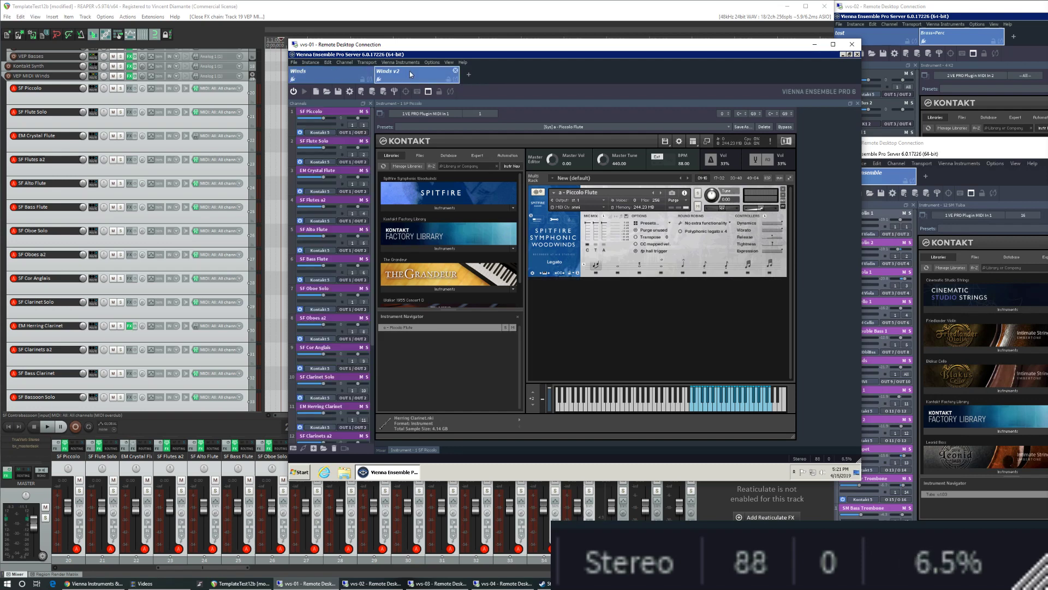
click(323, 76)
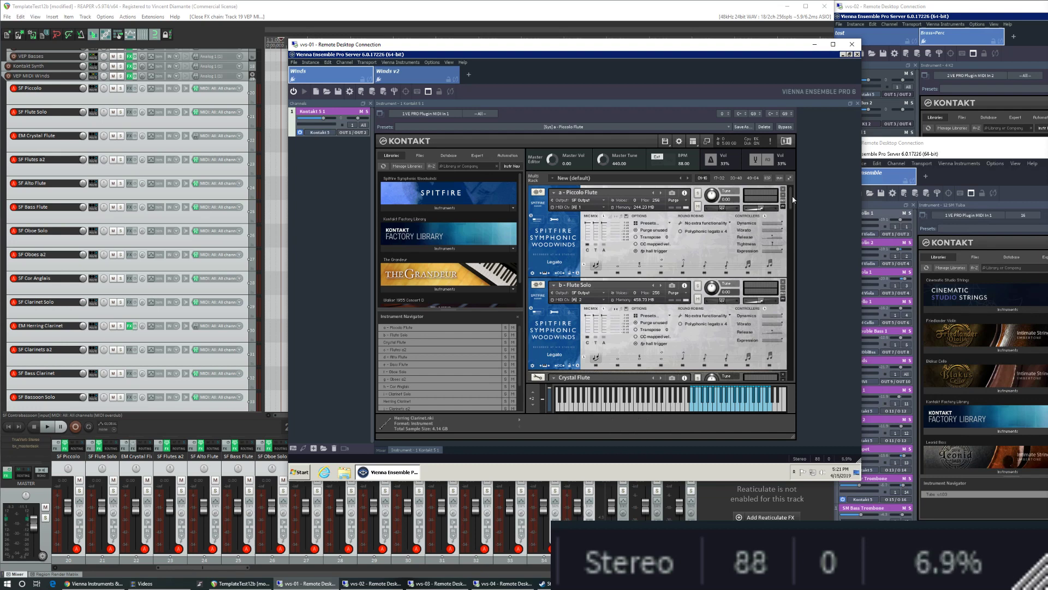
mouse_move(793, 199)
mouse_down()
mouse_move(795, 374)
mouse_move(792, 190)
mouse_up()
drag(792, 201, 800, 376)
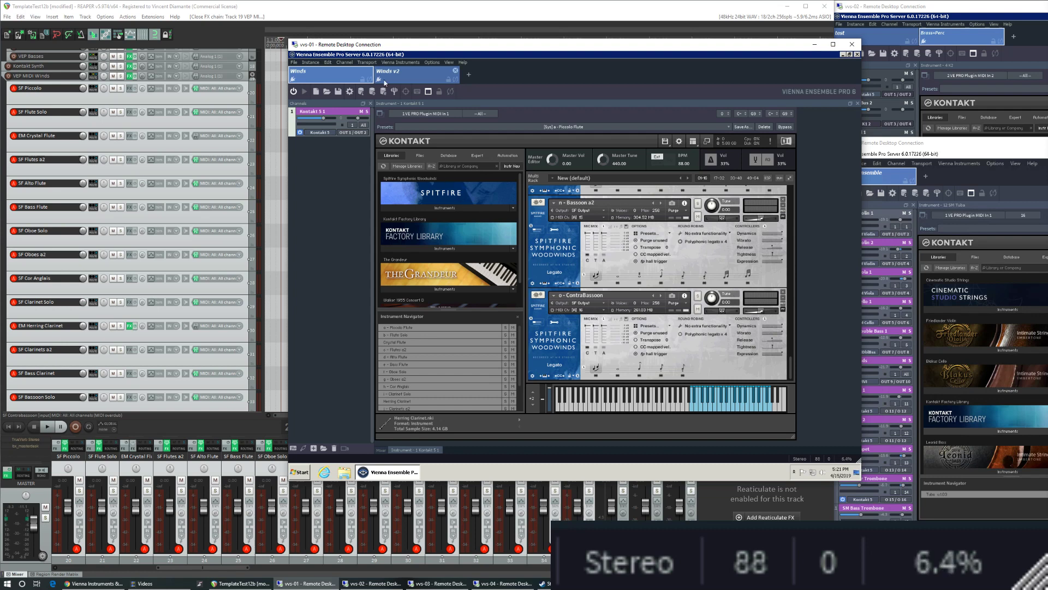
click(407, 73)
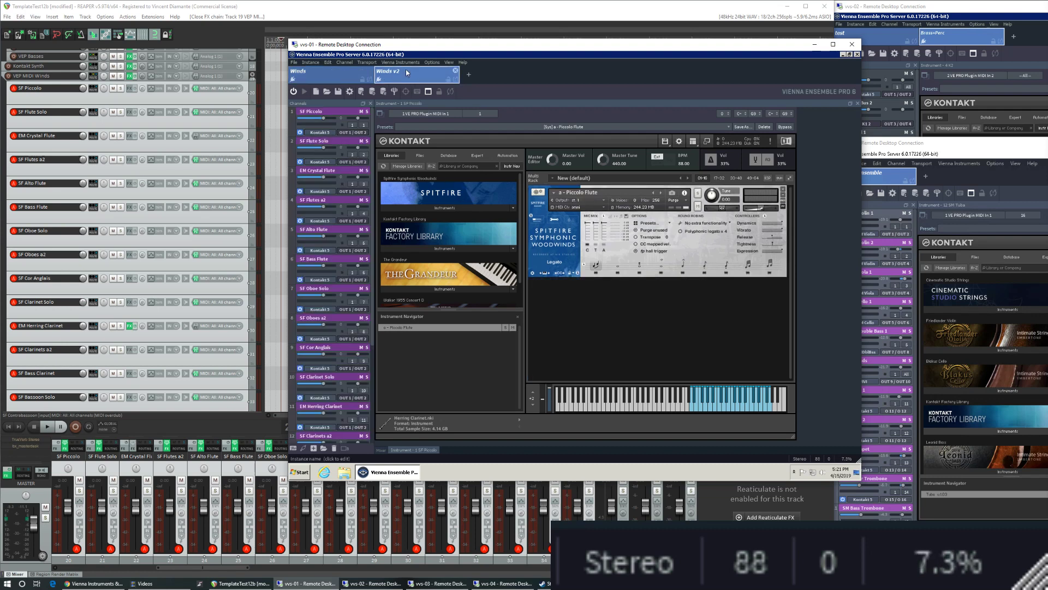
Step through SF Piccolo, SF Flute Solo, EM Crystal Flute and SF Flutes a2, ending on SF Alto Flute.
click(320, 112)
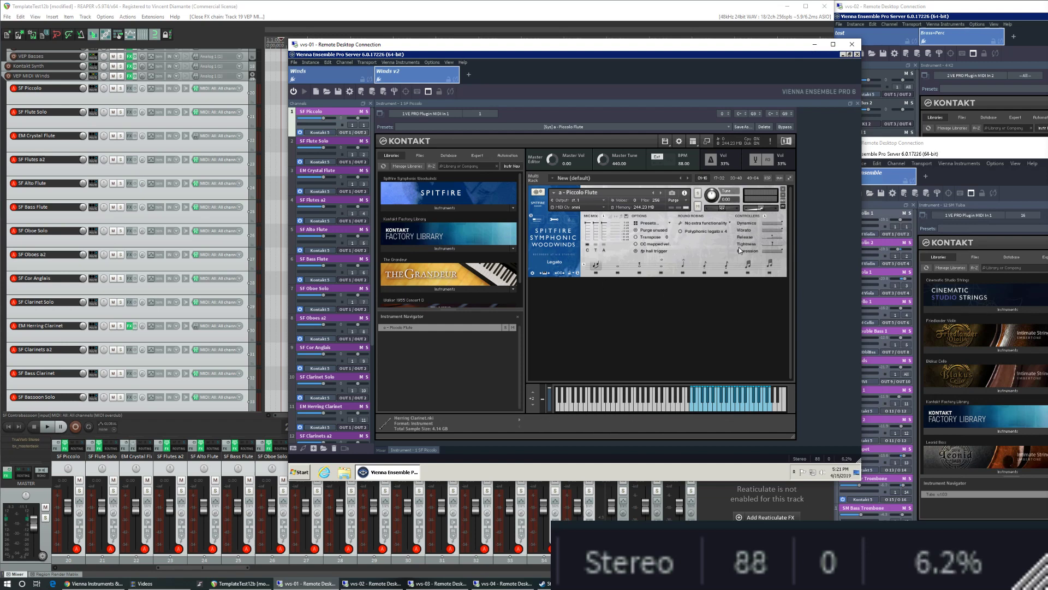
click(317, 165)
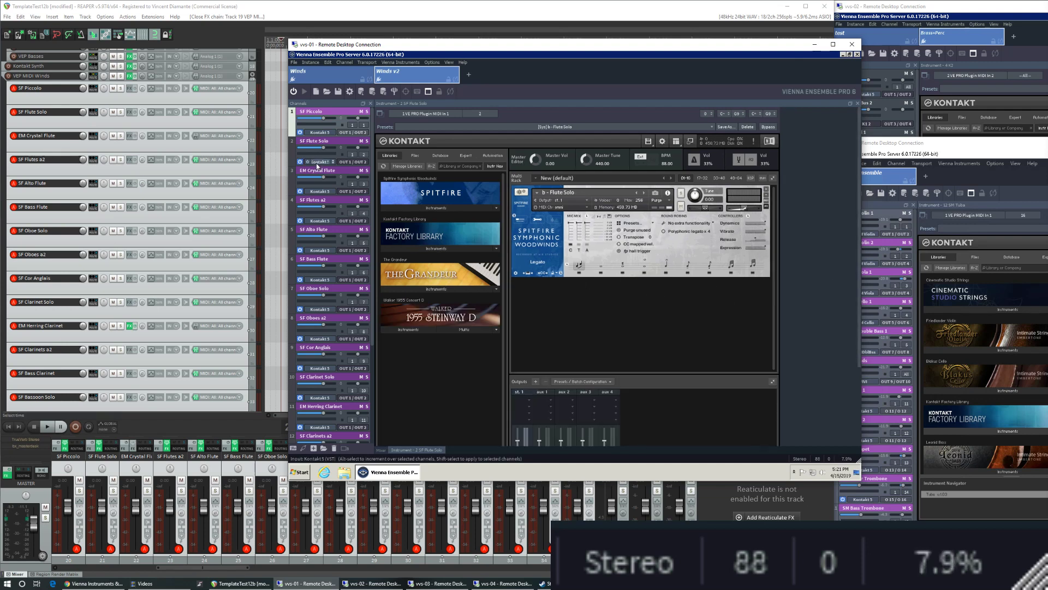
click(316, 191)
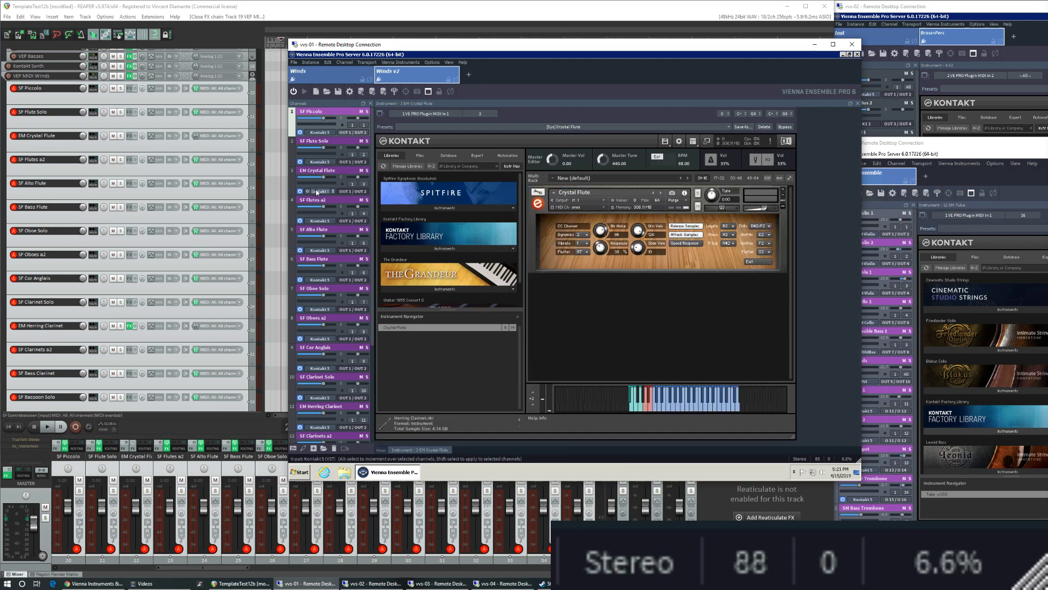
click(319, 221)
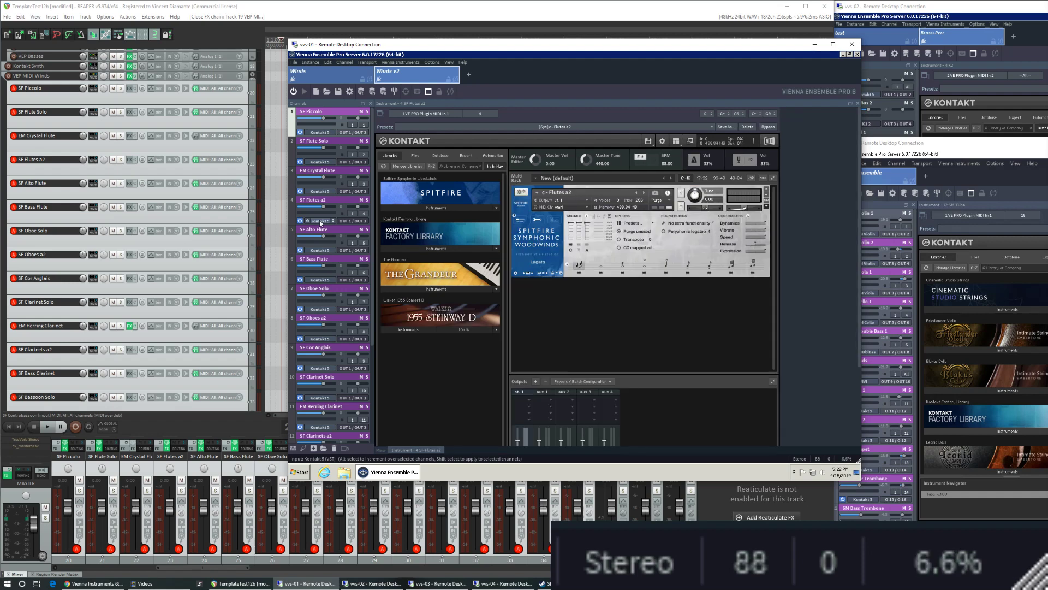
click(320, 250)
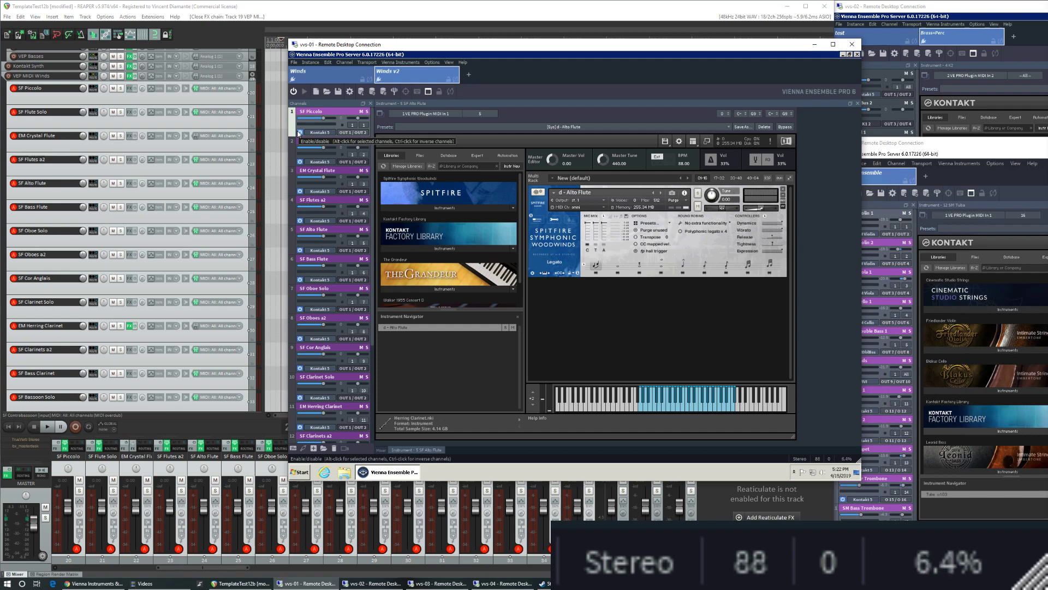
drag(472, 46, 460, 54)
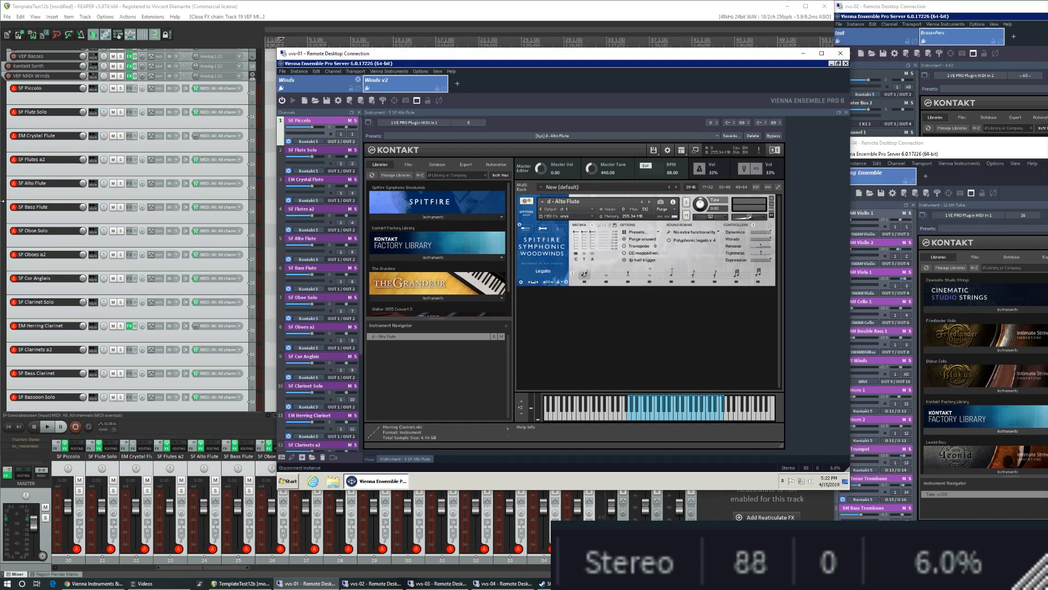
Scroll the REAPER track list down to the VEP MIDI Winds v2 folder.
scroll(3, 194, down, 3)
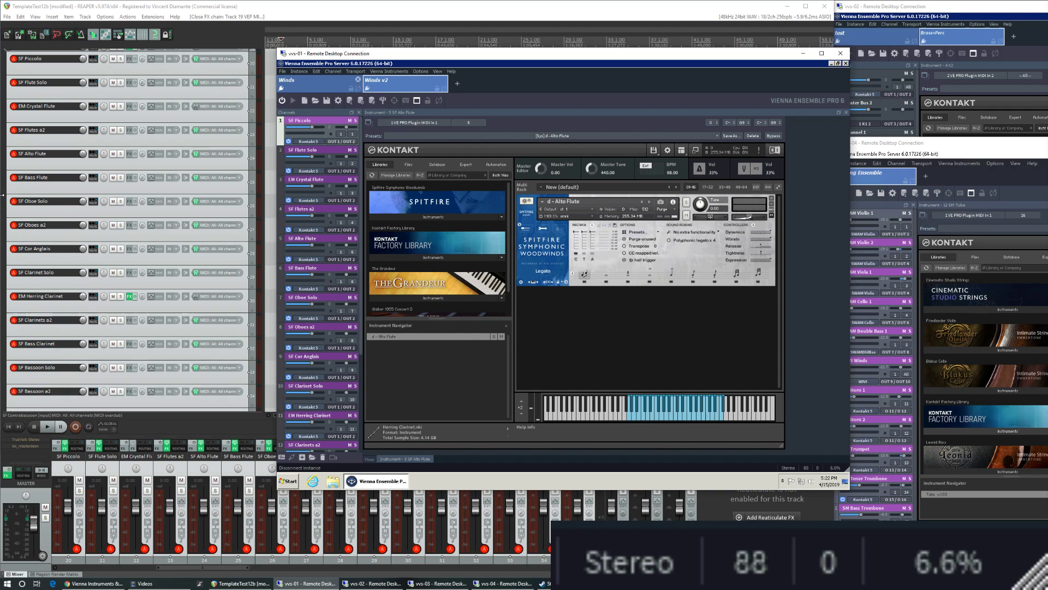
scroll(2, 194, down, 2)
scroll(2, 194, down, 5)
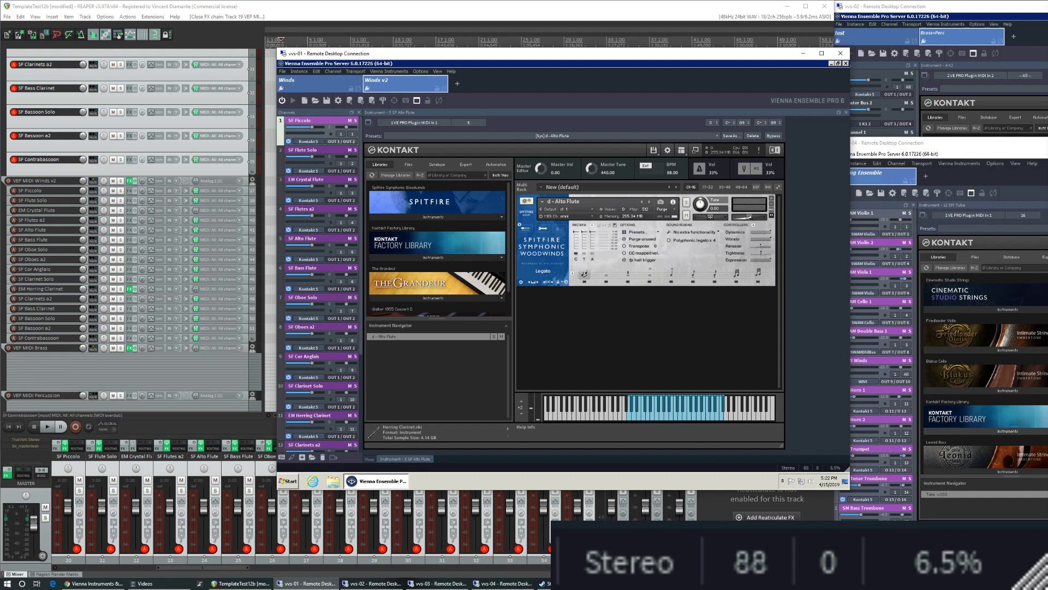
Bring REAPER forward, enlarge the selected Winds v2 track heights, and scroll through the tracks.
click(246, 192)
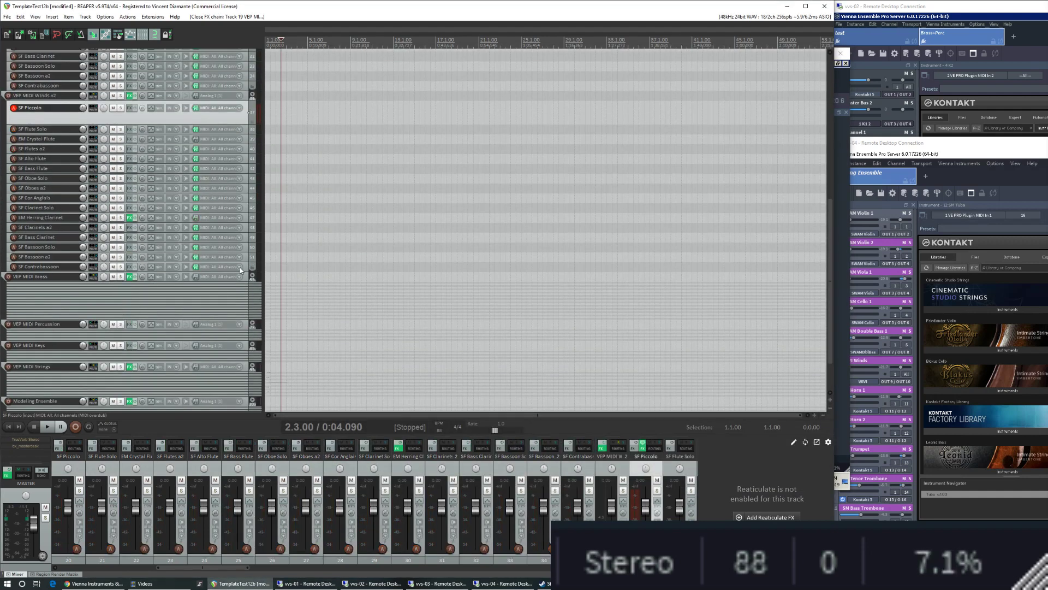
key(Page_Up)
scroll(2, 173, down, 1)
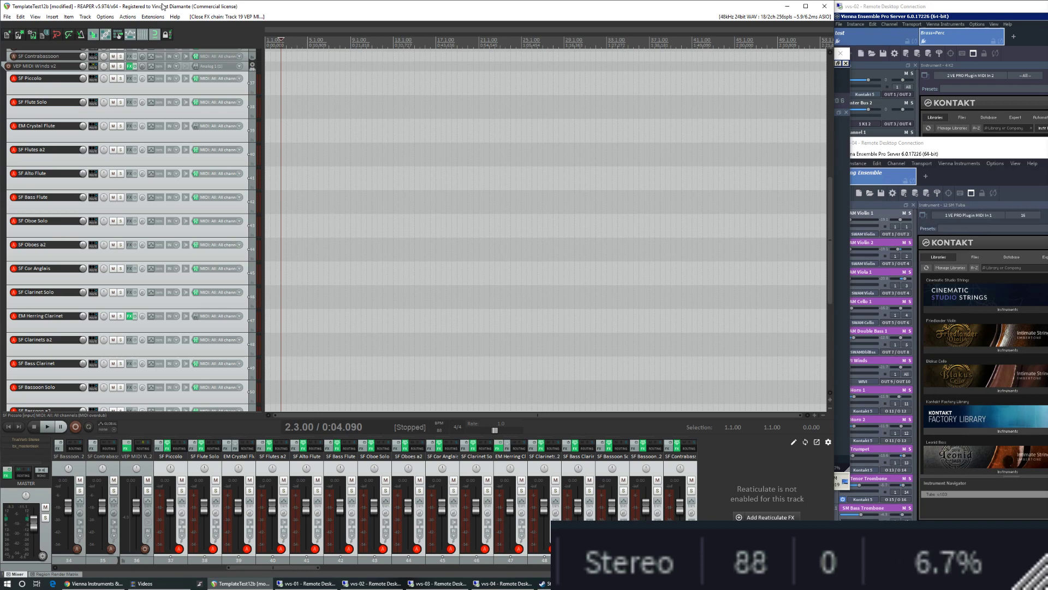
scroll(2, 196, up, 5)
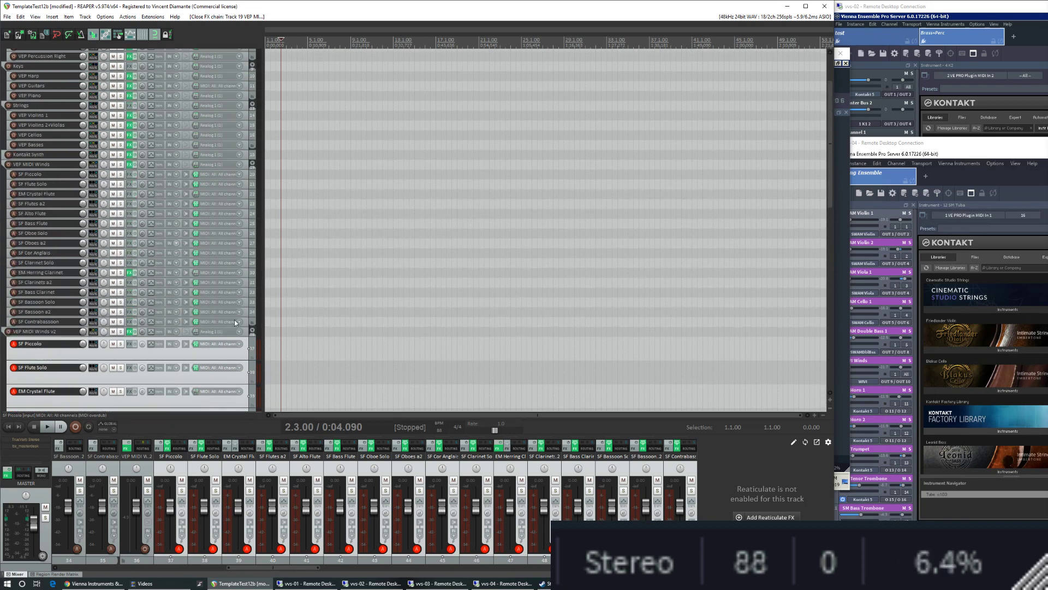
Show the Winds instance in VE Pro, then record-arm REAPER tracks SF Piccolo through SF Contrabassoon.
click(321, 584)
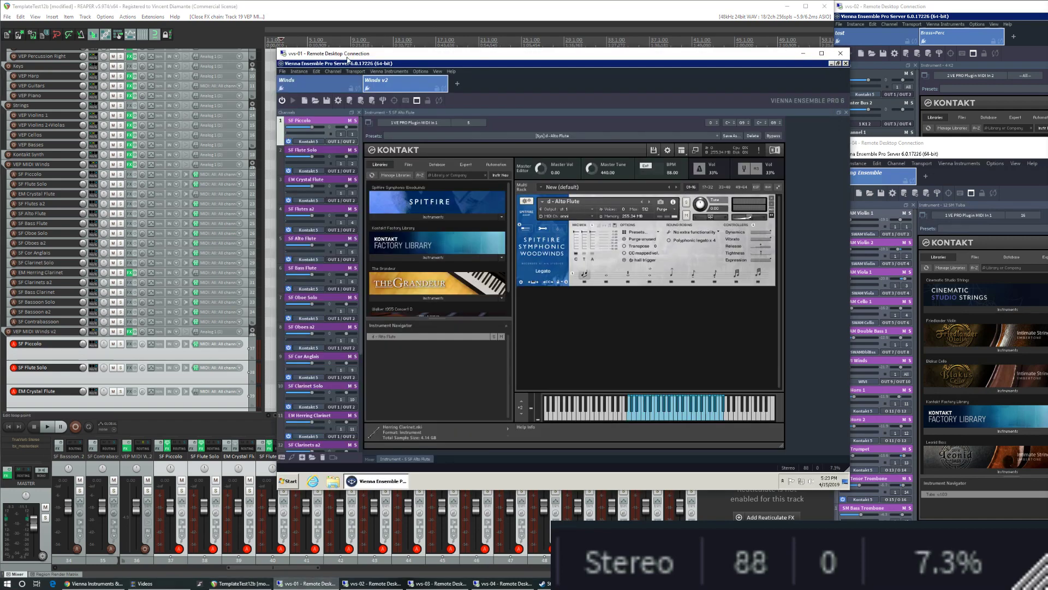
click(315, 79)
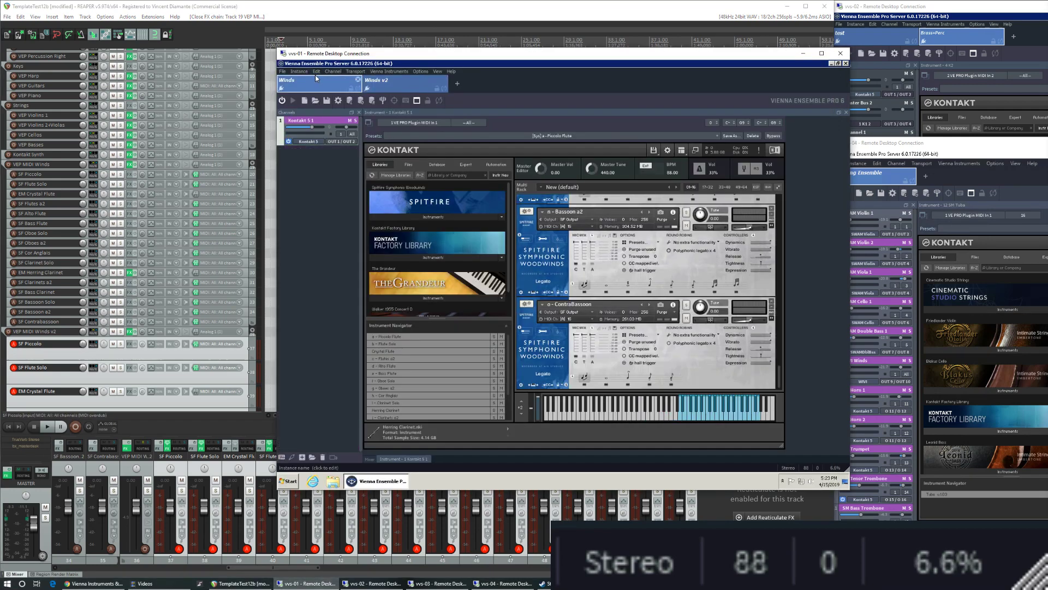
click(247, 323)
shift+click(245, 174)
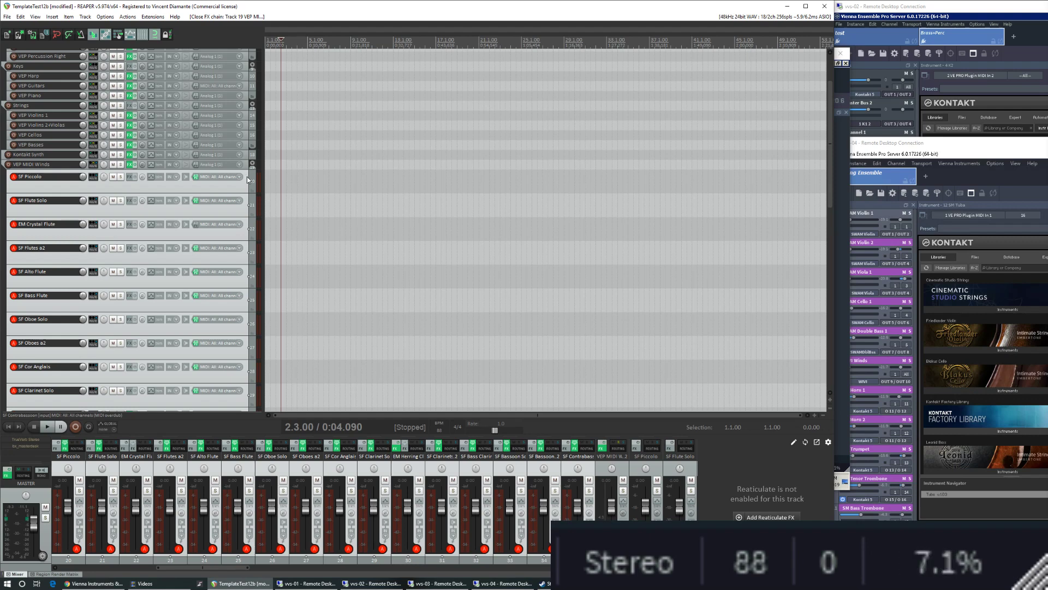
Open the VEP MIDI Winds and Winds v2 plugin windows and arrange them side by side.
click(130, 165)
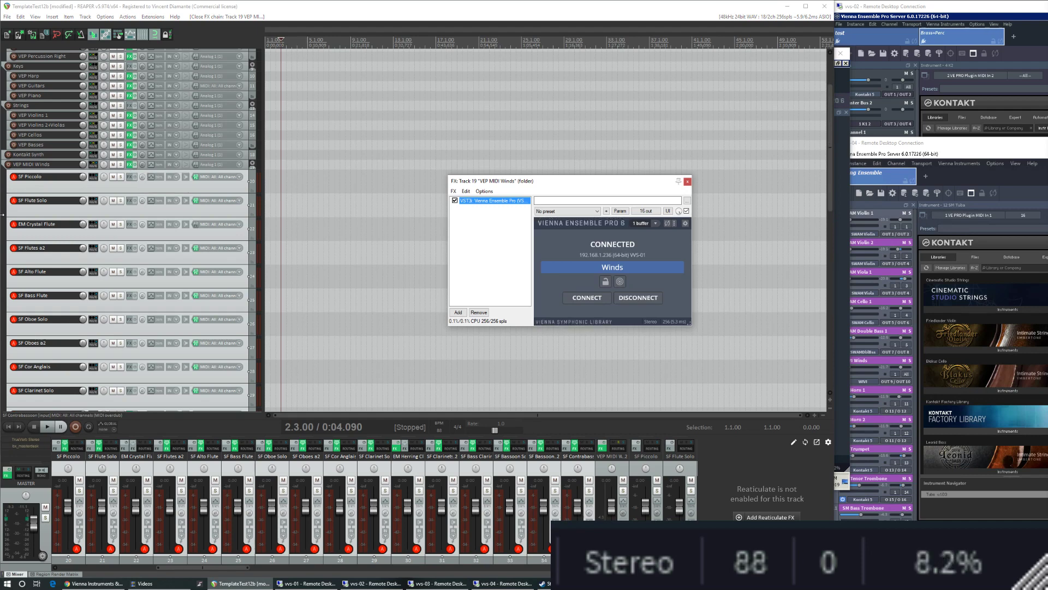
scroll(143, 273, down, 6)
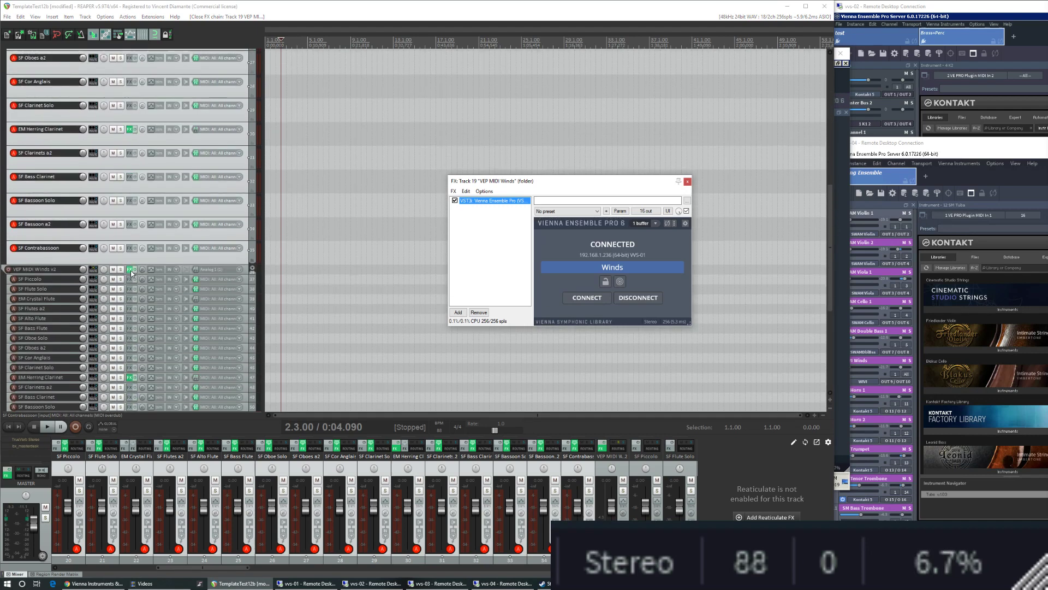
click(129, 269)
drag(570, 186, 386, 107)
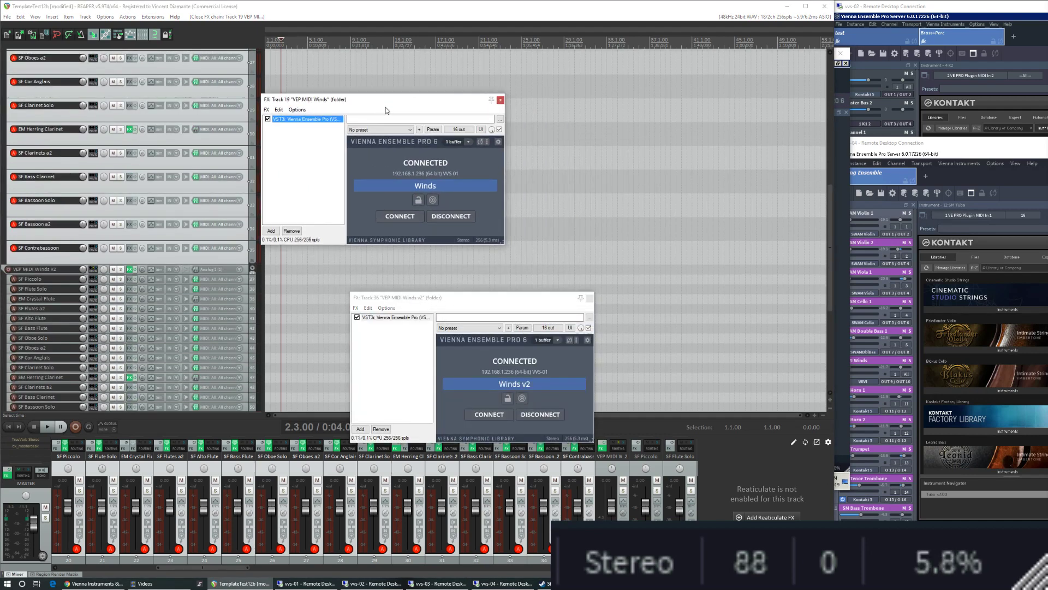
drag(537, 298, 713, 151)
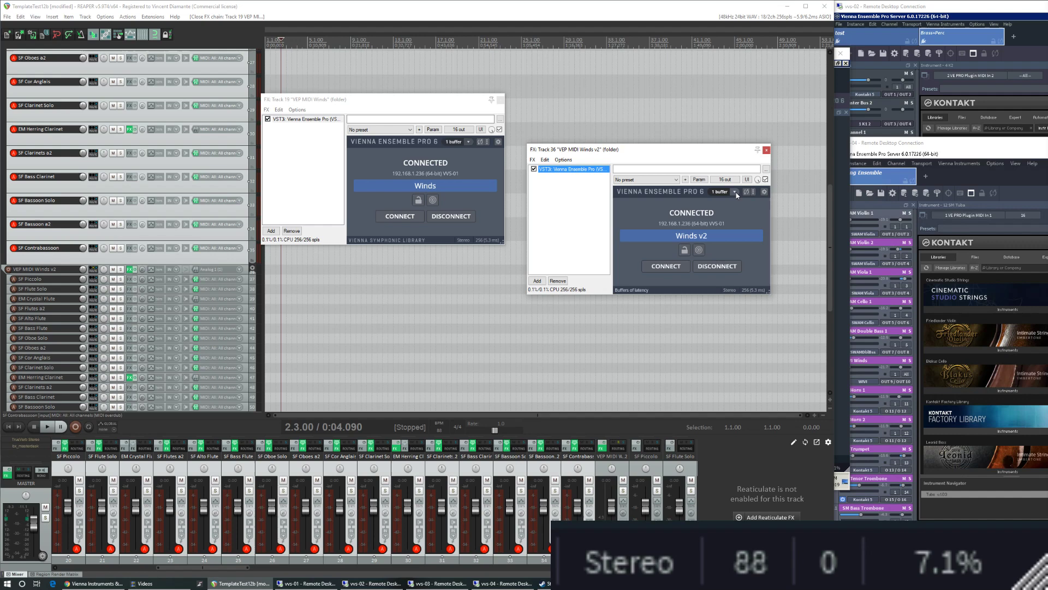
click(392, 102)
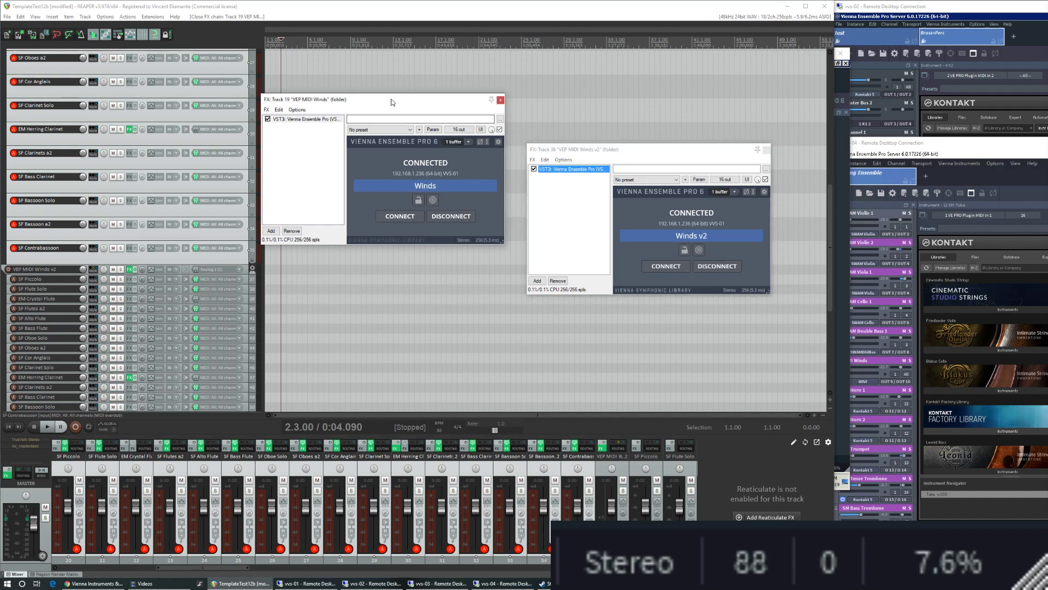
drag(392, 102, 396, 119)
Raise the Winds plugin's buffer setting from 2 to 3 to 4 buffers, then return to the server.
click(473, 159)
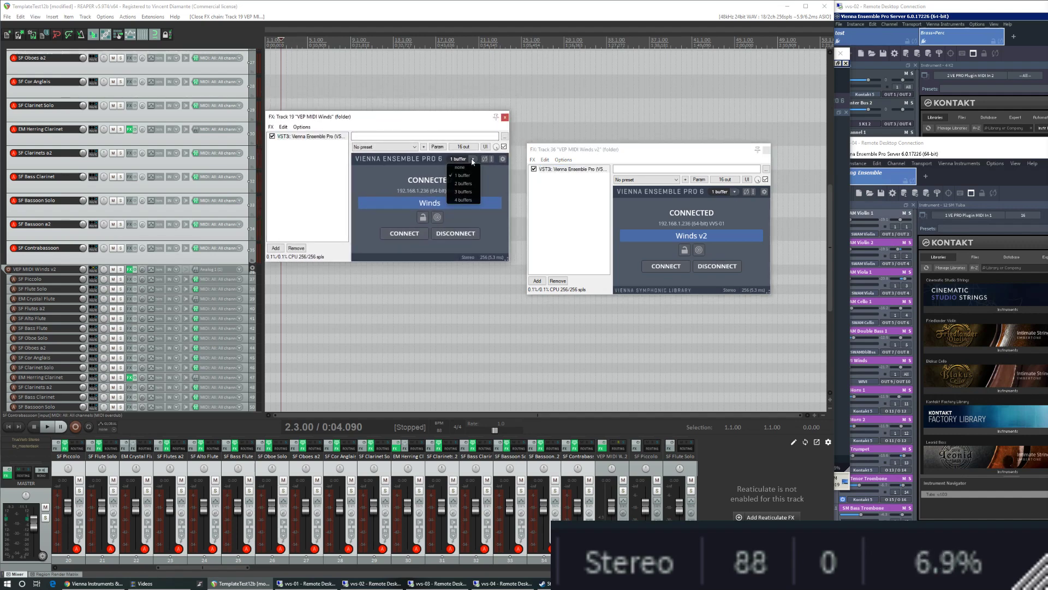
click(464, 183)
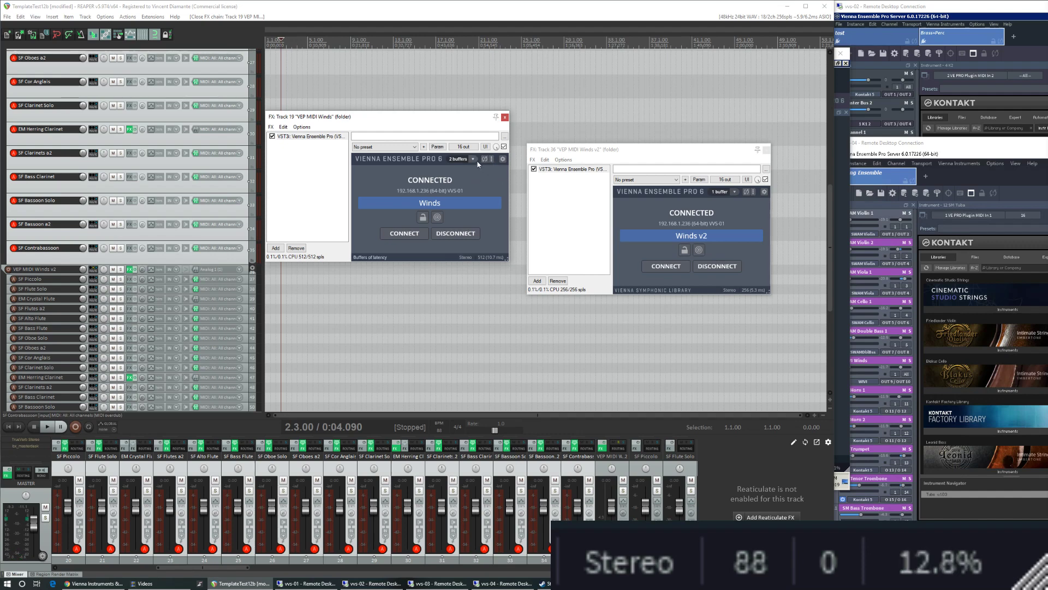
click(476, 160)
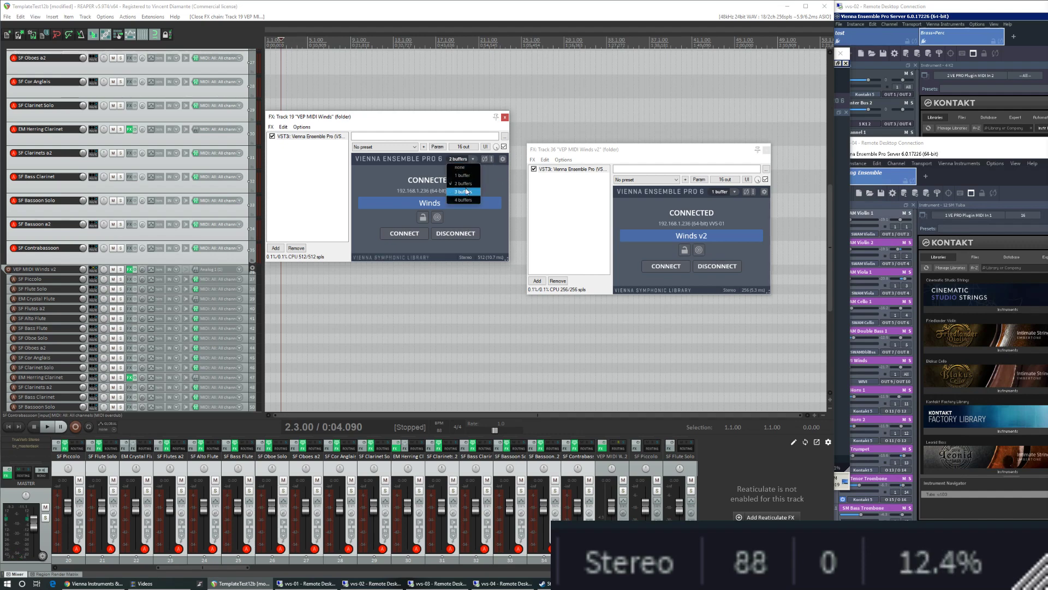
click(467, 190)
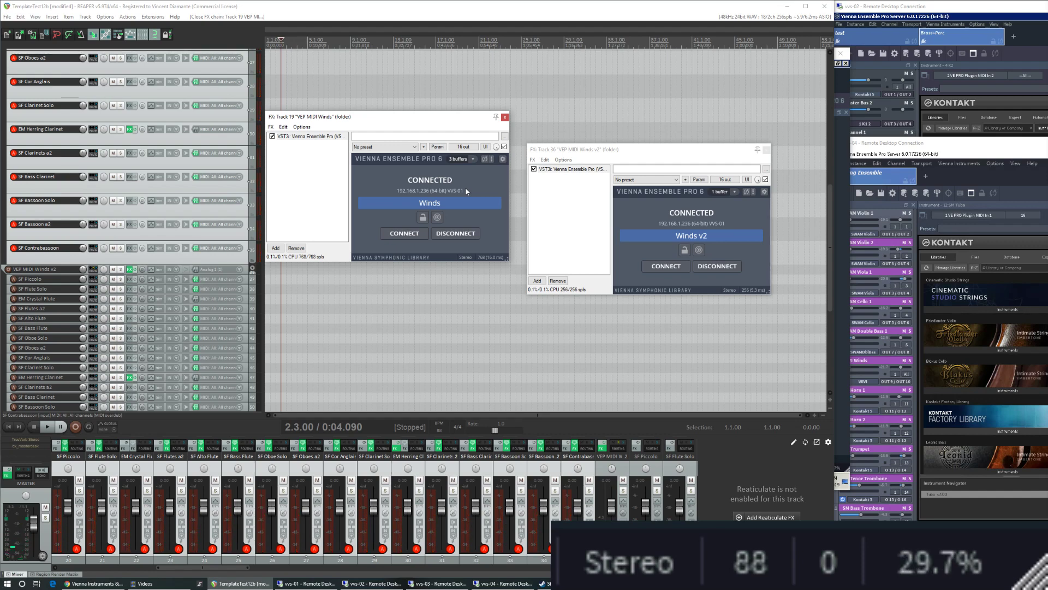
click(474, 159)
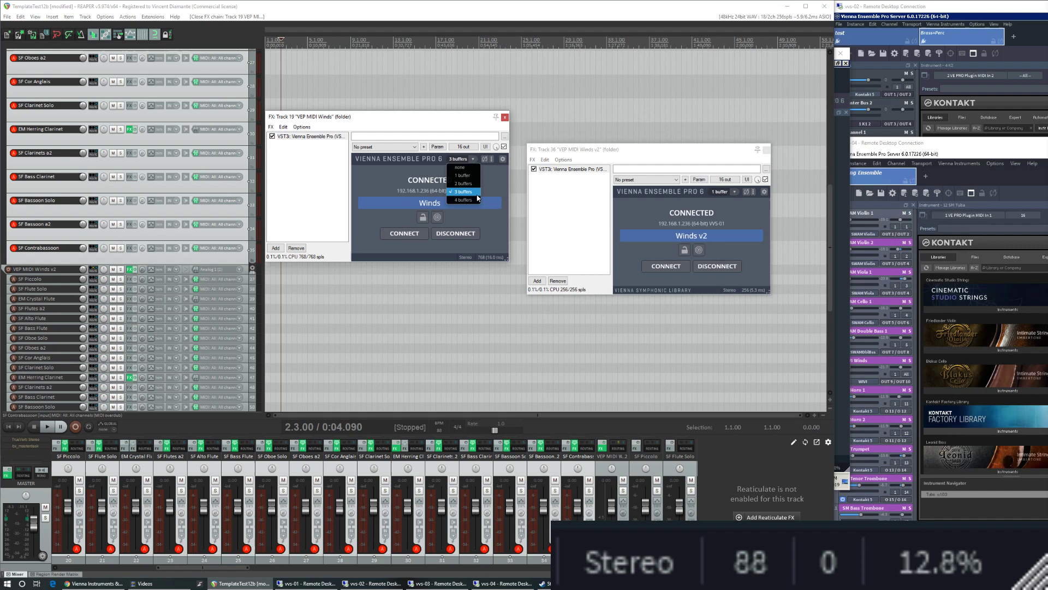
click(474, 195)
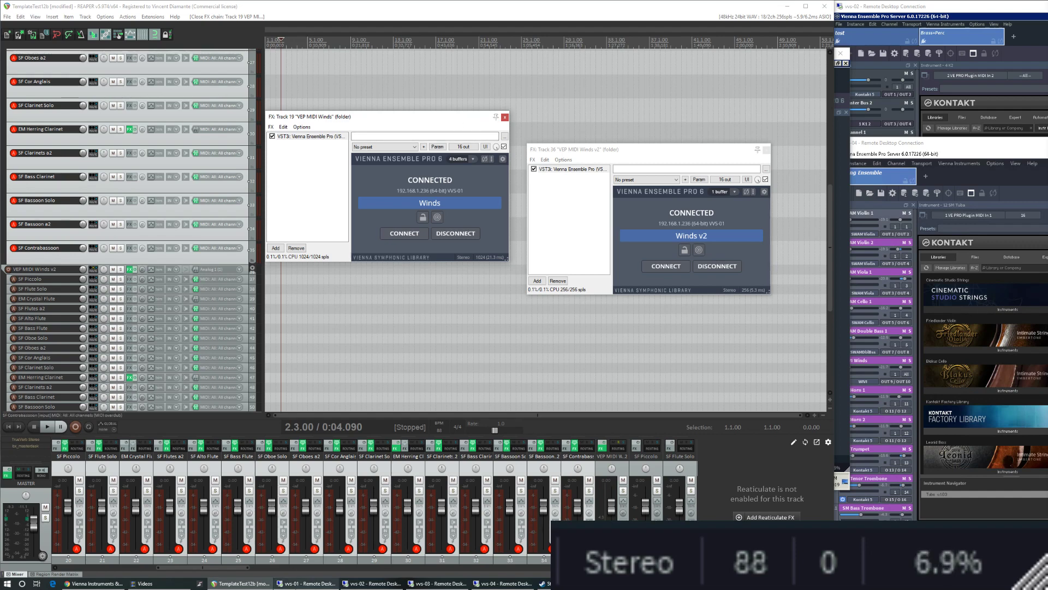
click(305, 583)
click(389, 86)
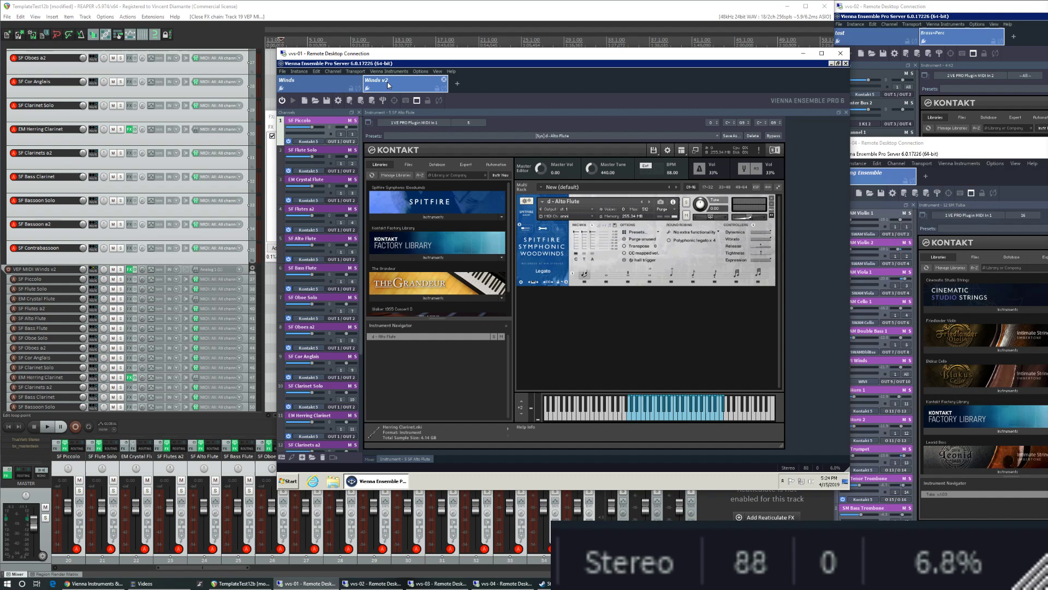